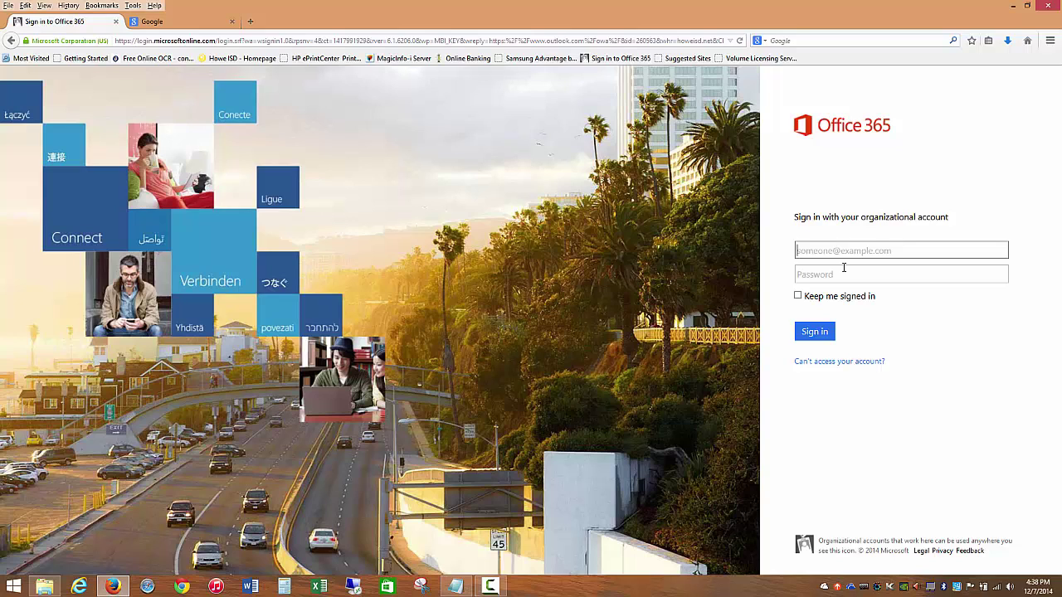
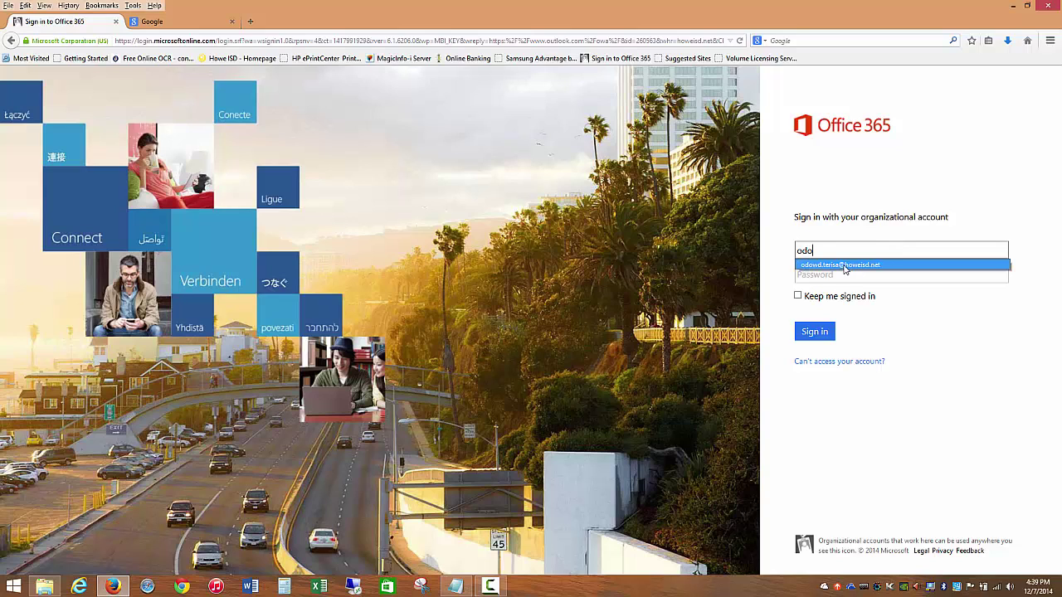
- Sign in to Office 365 using the autocompleted organizational account credentials
{"action": "left_click", "coordinate": [844, 265]}
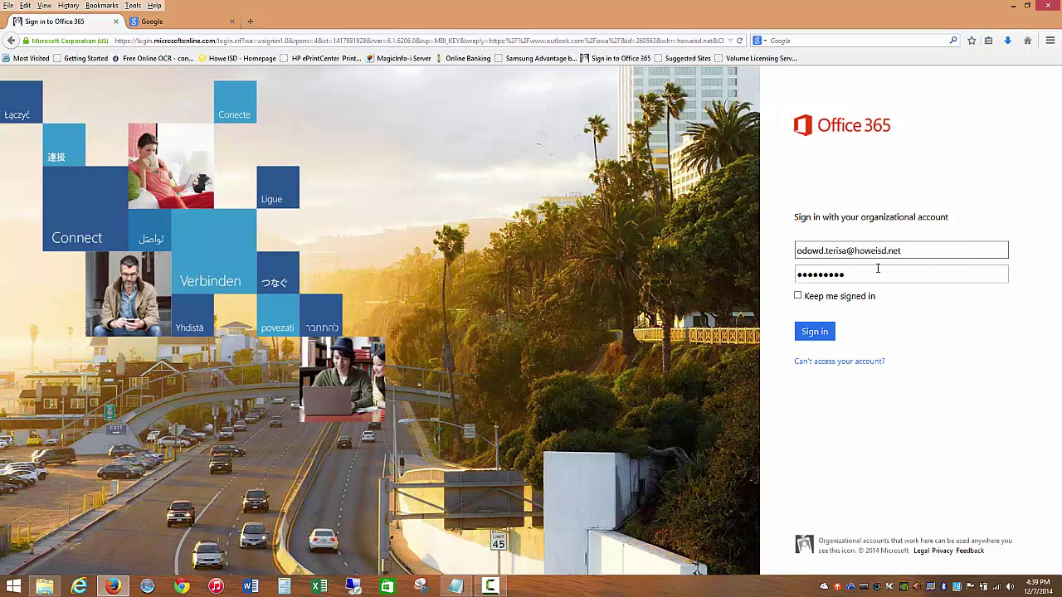
{"action": "left_click", "coordinate": [806, 333]}
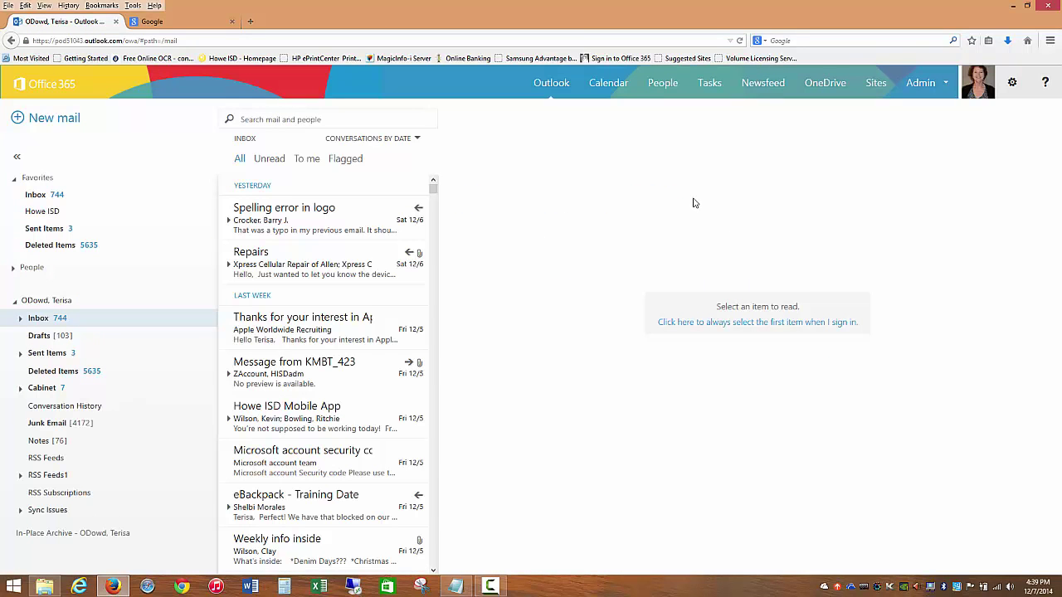
- Switch from the Outlook Web App inbox to the OneDrive Documents library
{"action": "left_click", "coordinate": [822, 85]}
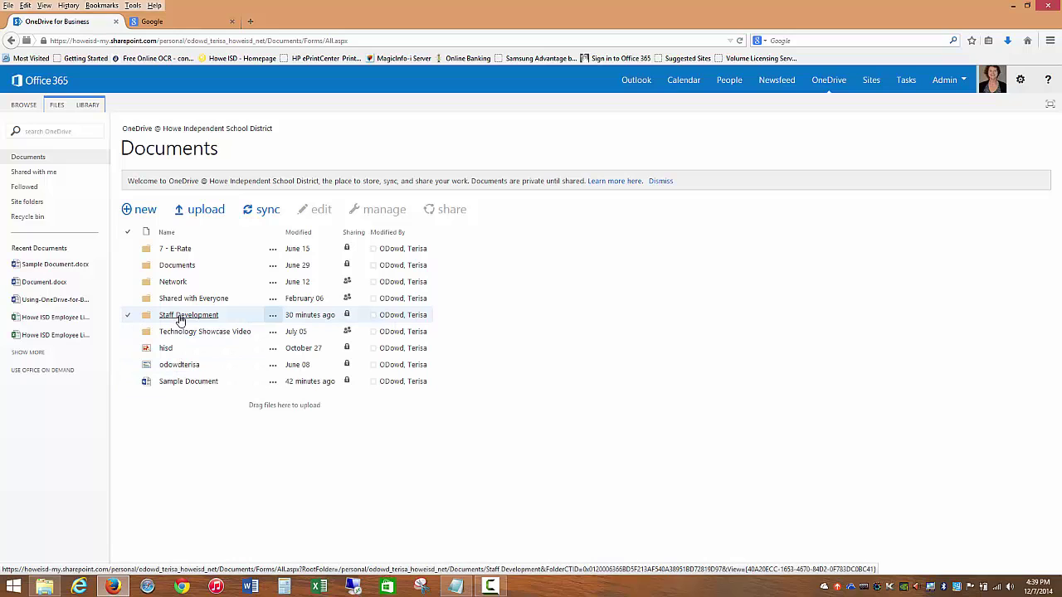
- Go to Staff Development > iPad Staff Development and select the '20 Things Every Teacher Should Be Able To Do With An iPad' document
{"action": "left_click", "coordinate": [180, 318]}
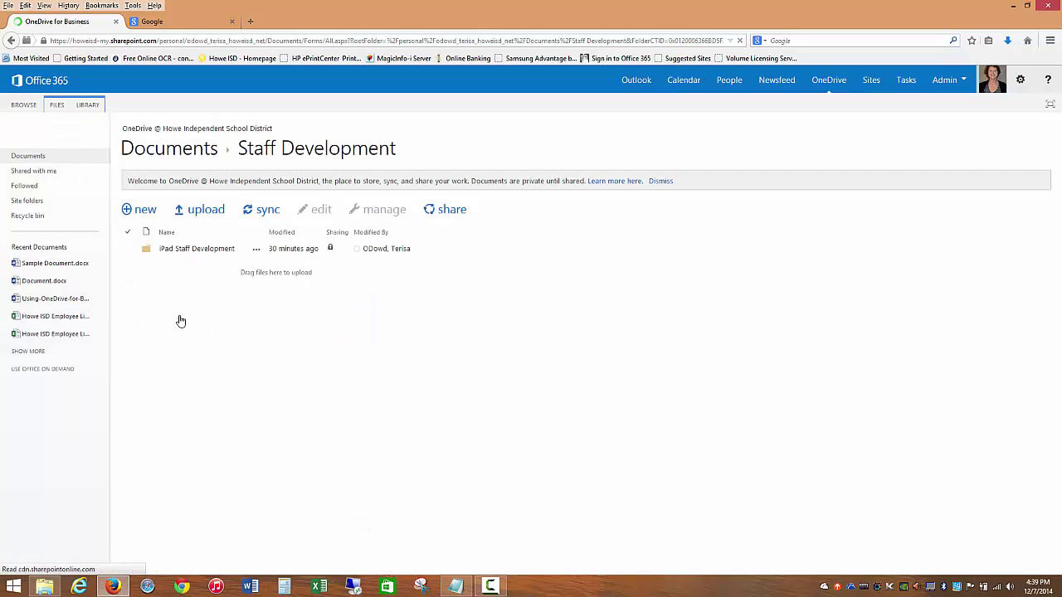
{"action": "left_click", "coordinate": [180, 251]}
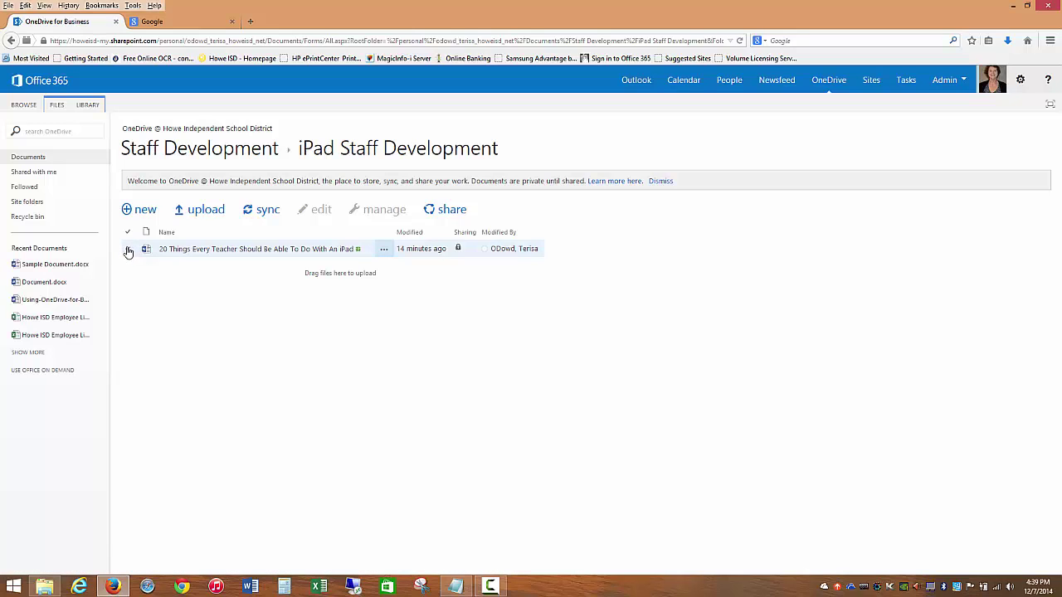
{"action": "left_click", "coordinate": [128, 250]}
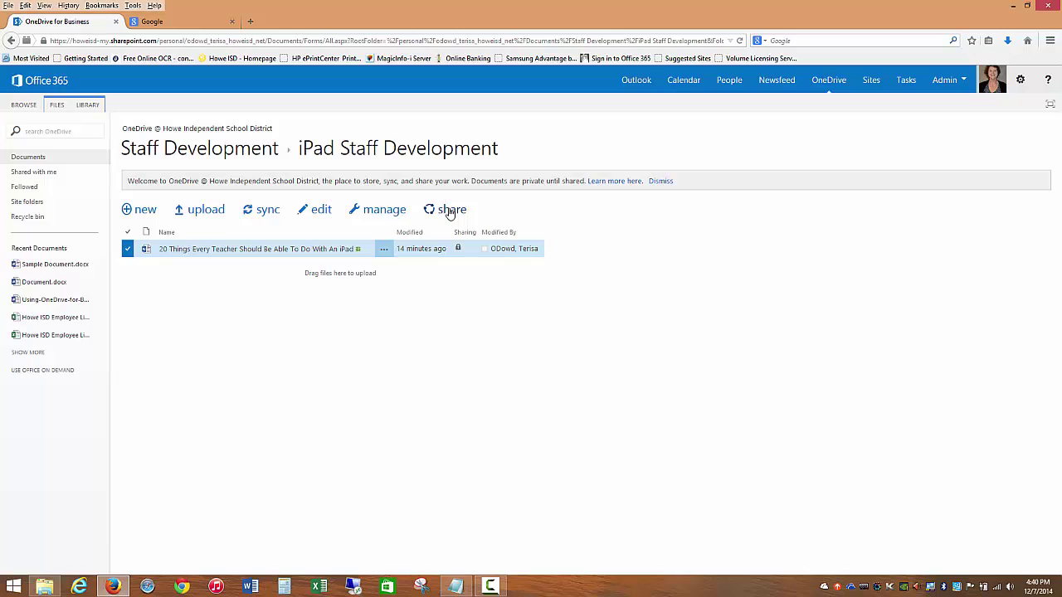
- Open the Share dialog for the selected iPad document and place the cursor in Invite people
{"action": "left_click", "coordinate": [449, 210]}
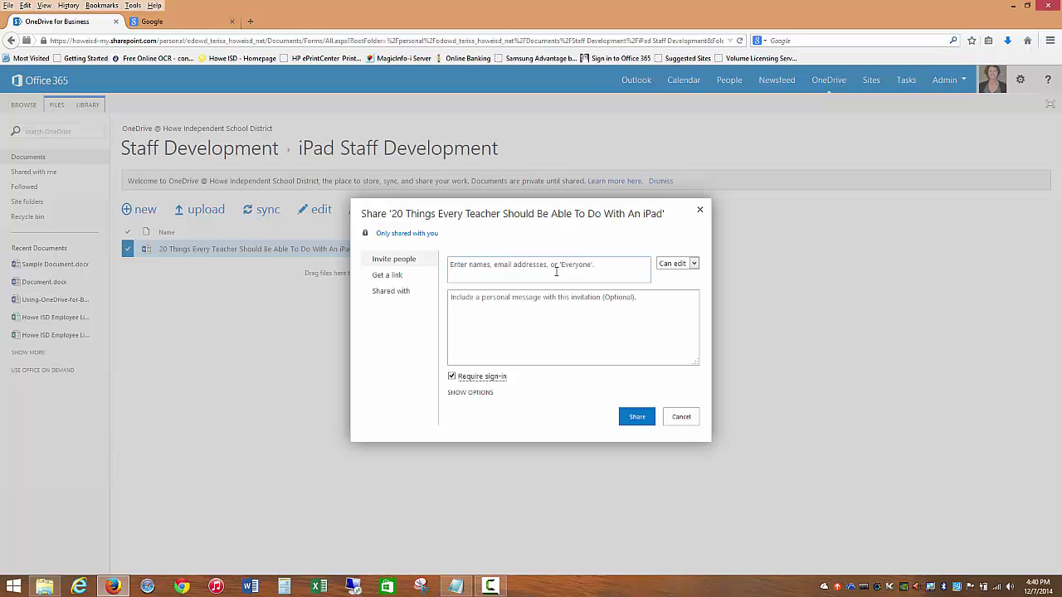
{"action": "left_click", "coordinate": [487, 266]}
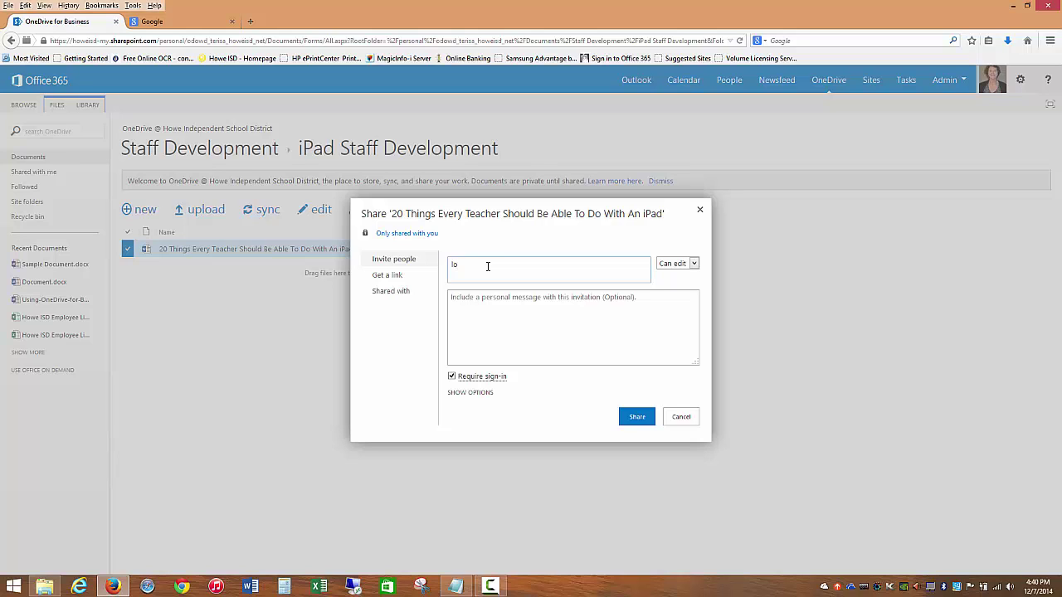
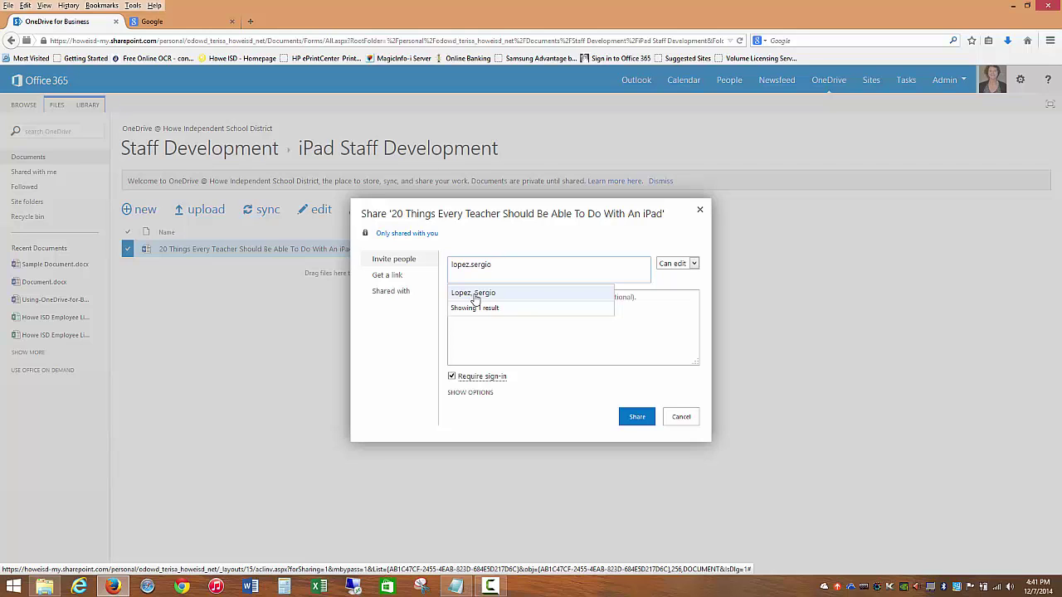
- Add the first colleague as an invitee from the suggestions, then start typing the second colleague's name
{"action": "left_click", "coordinate": [472, 296]}
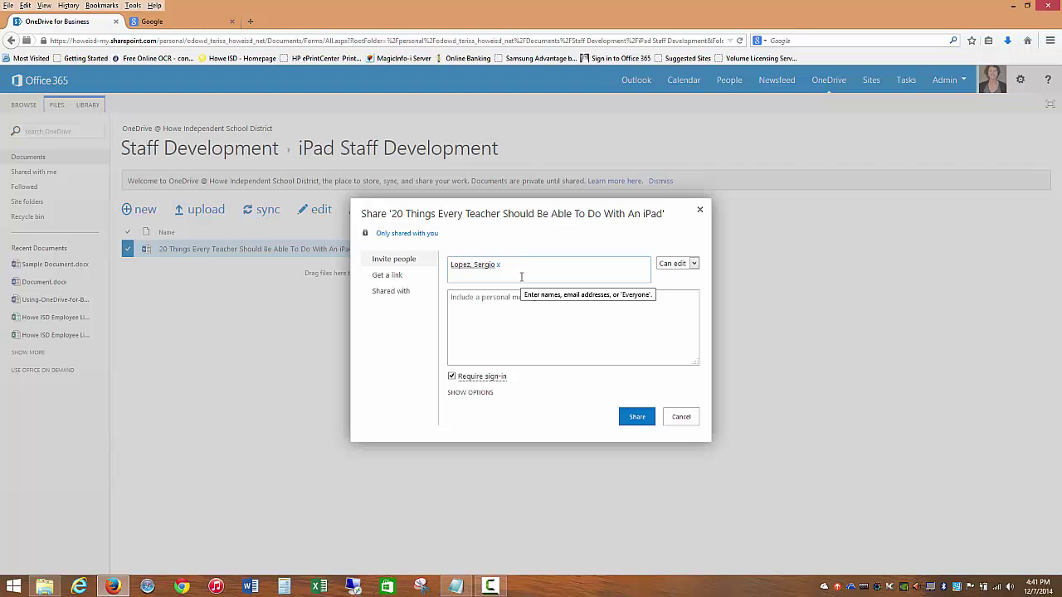
{"action": "type", "text": "wil"}
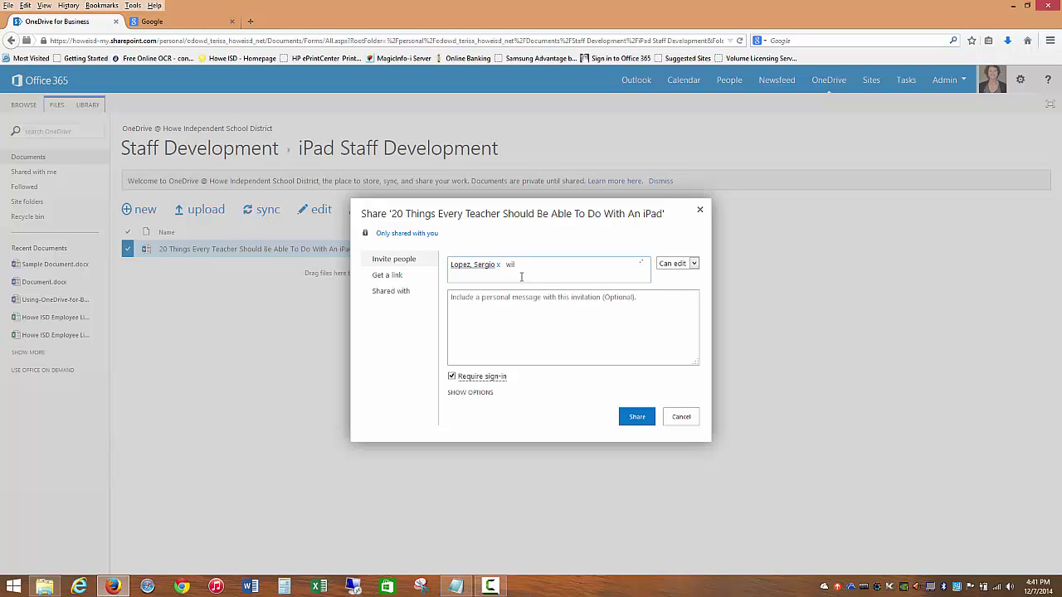
{"action": "type", "text": "son"}
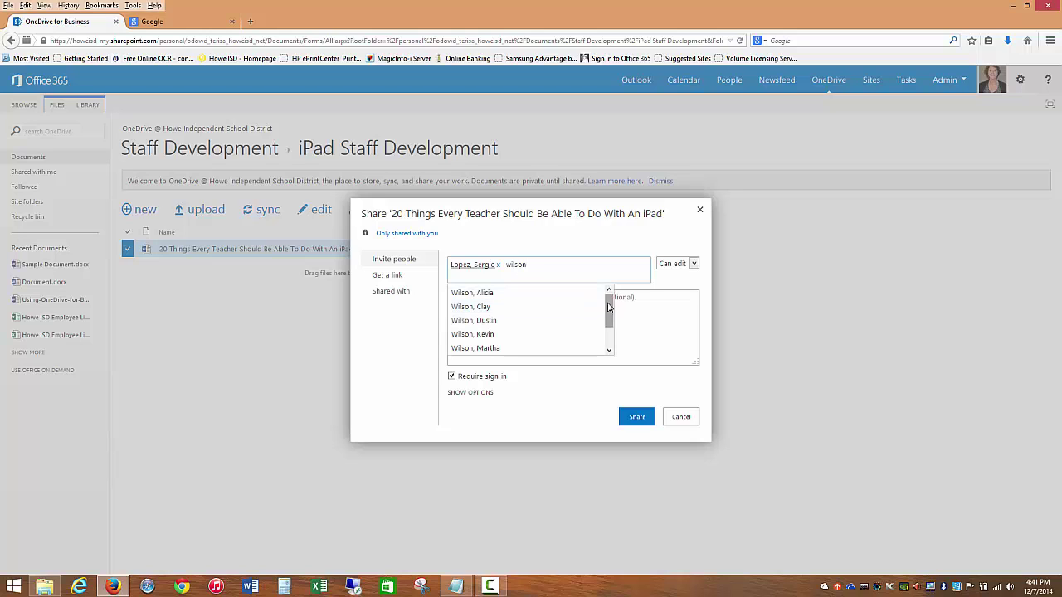
- Add the second and third colleagues as invitees from the name suggestions
{"action": "mouse_move", "coordinate": [609, 305]}
{"action": "left_mouse_down"}
{"action": "mouse_move", "coordinate": [612, 328]}
{"action": "mouse_move", "coordinate": [610, 317]}
{"action": "left_mouse_up"}
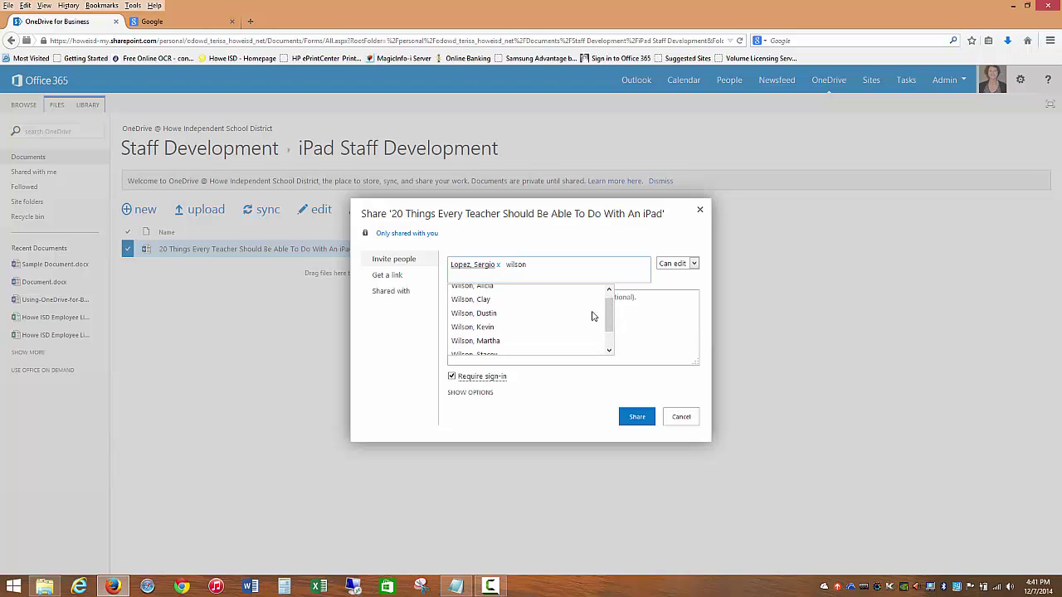
{"action": "left_click", "coordinate": [500, 316]}
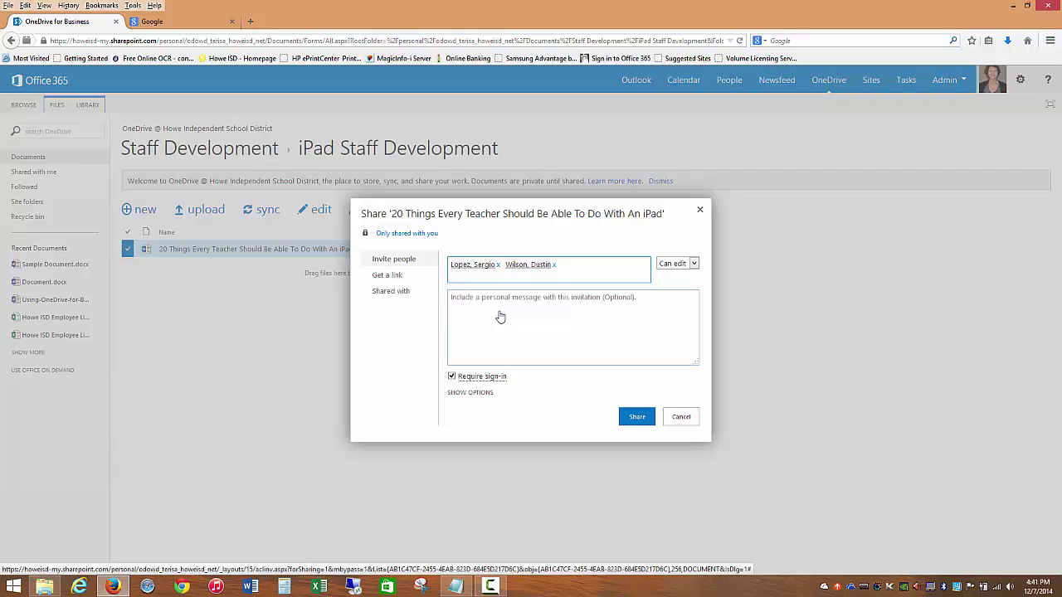
{"action": "type", "text": "bowling"}
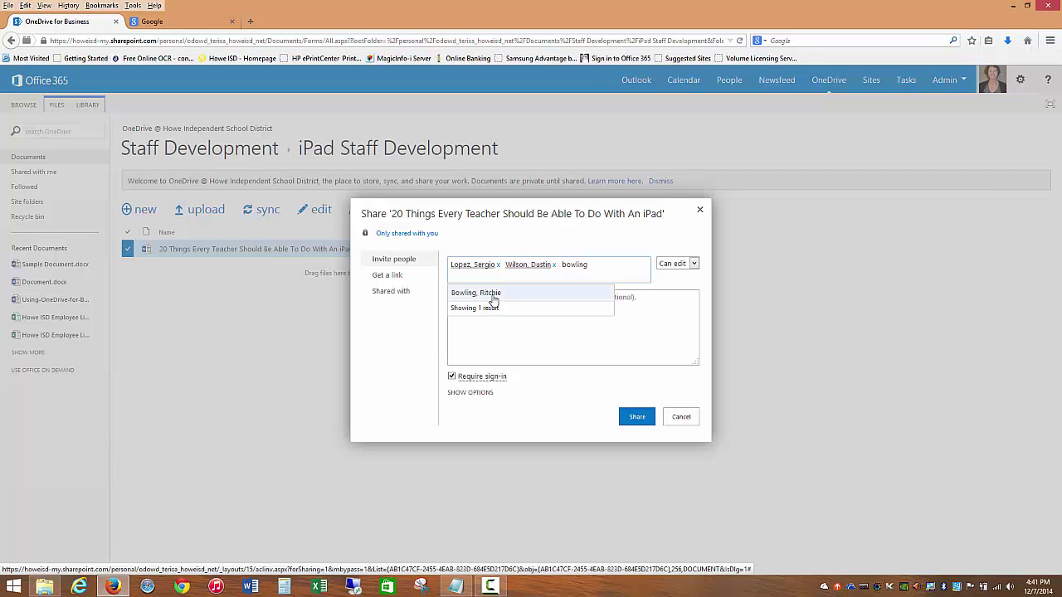
{"action": "left_click", "coordinate": [493, 299]}
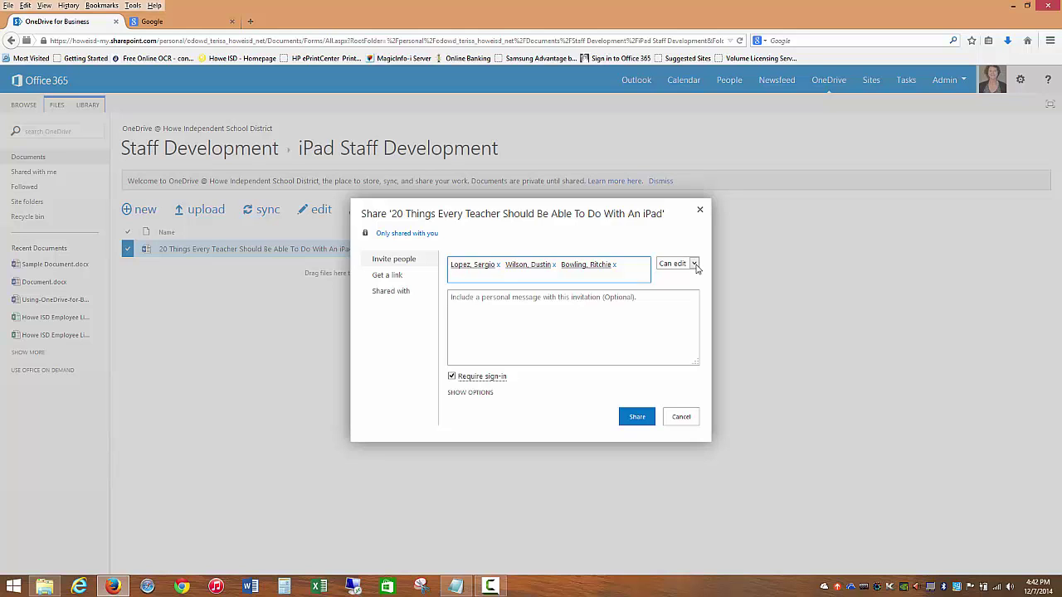
- Change the invitees' permission from Can edit to Can view
{"action": "left_click", "coordinate": [696, 265]}
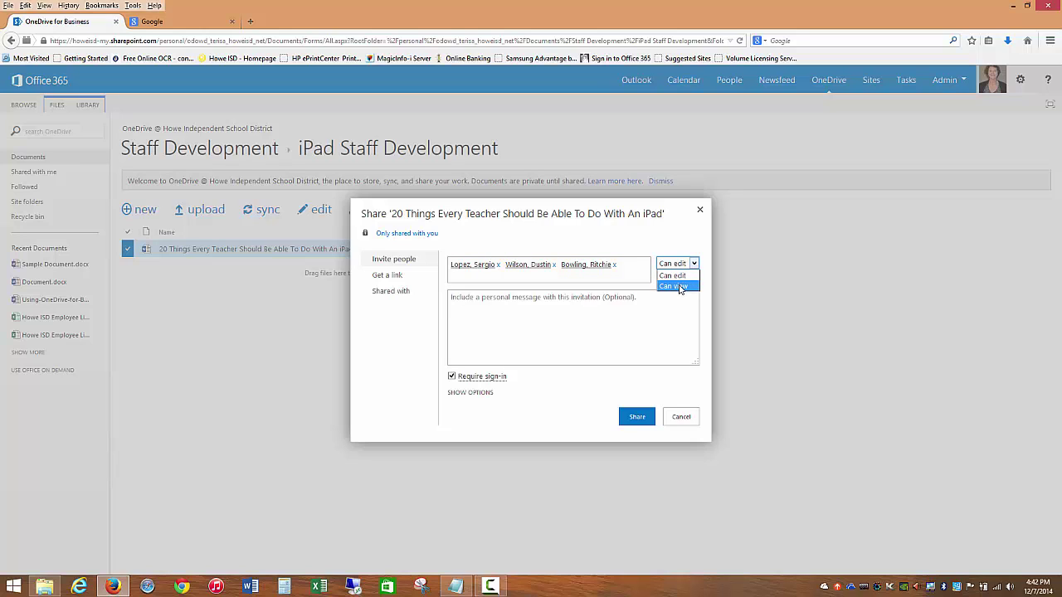
{"action": "left_click", "coordinate": [679, 286]}
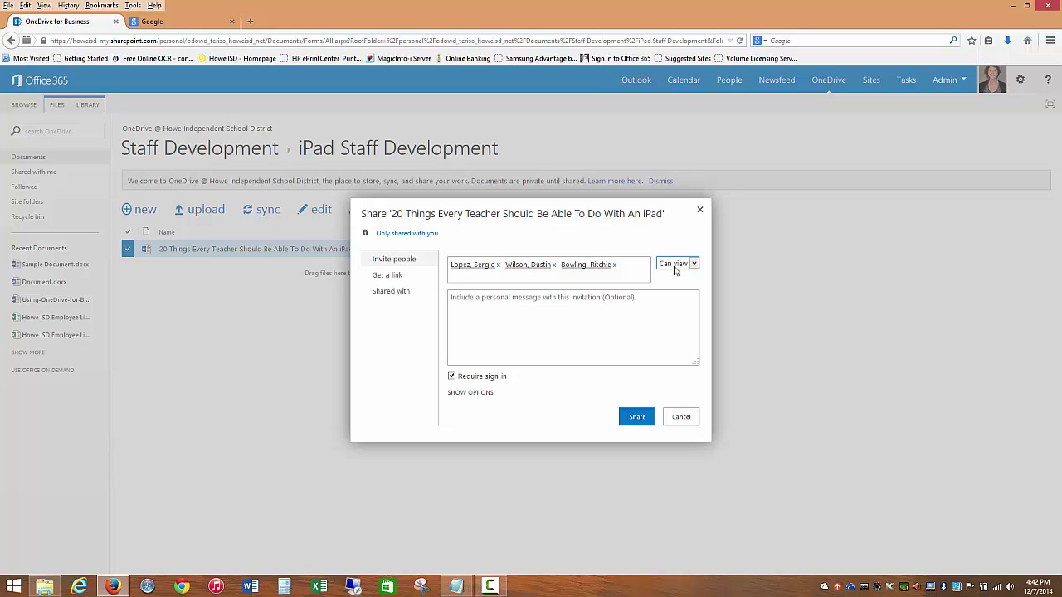
{"action": "left_click", "coordinate": [675, 267]}
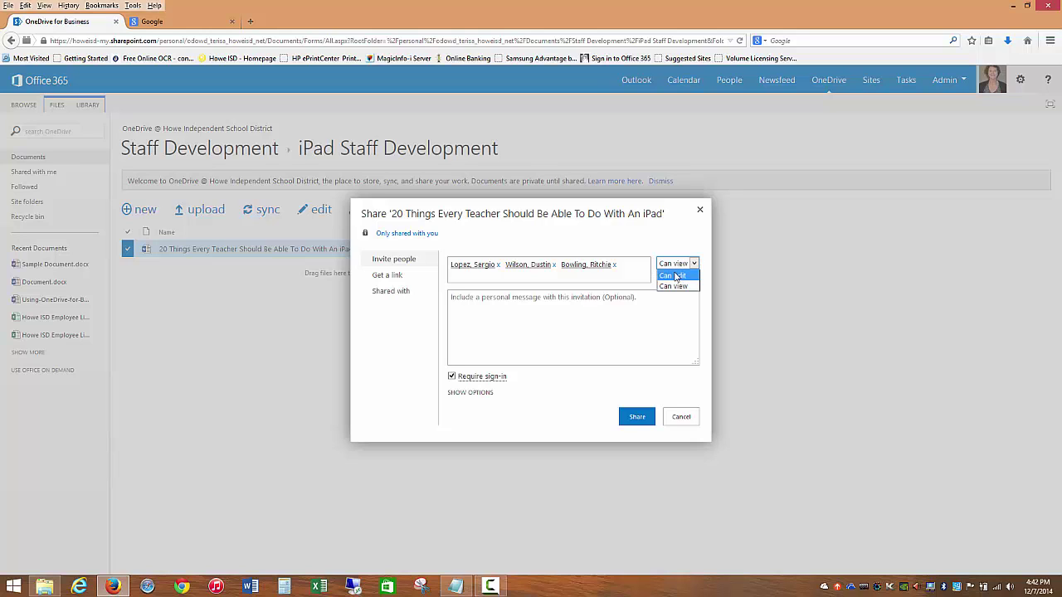
{"action": "left_click", "coordinate": [675, 286]}
- Write the personal message 'This is a file I created for a staff development I am using with teachers…'
{"action": "left_click", "coordinate": [525, 306]}
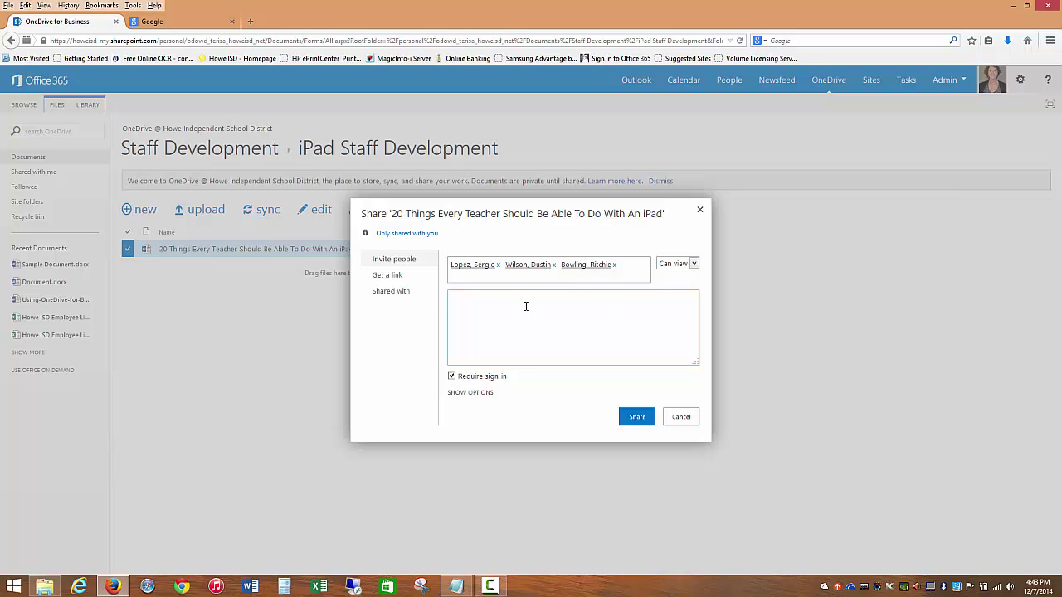
{"action": "type", "text": "This is a file I created for a staff development I am using with teachers. "}
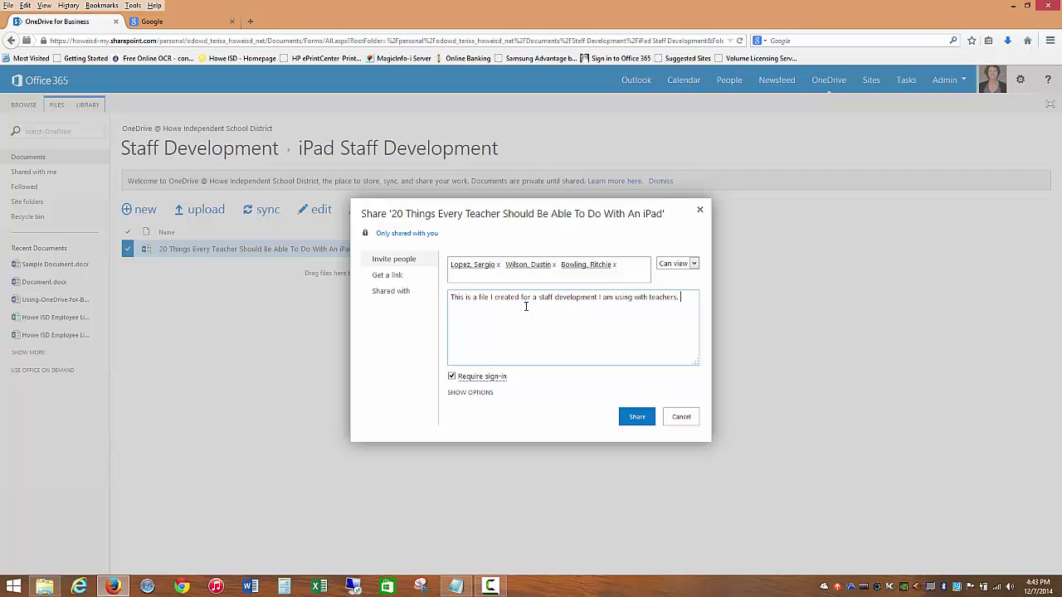
{"action": "type", "text": "Just wanted to share the file with you."}
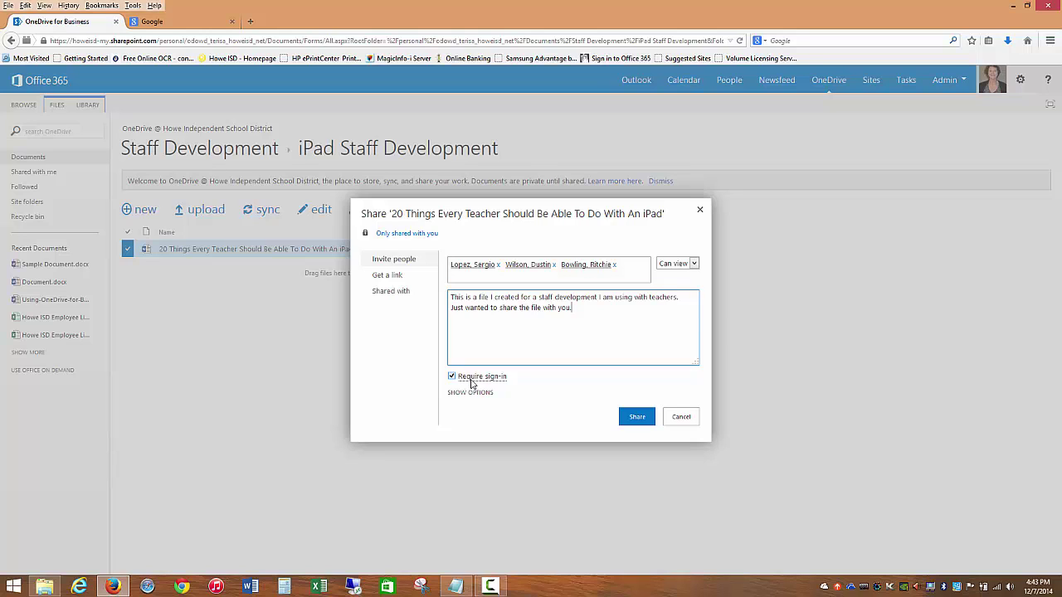
{"action": "mouse_move", "coordinate": [487, 384]}
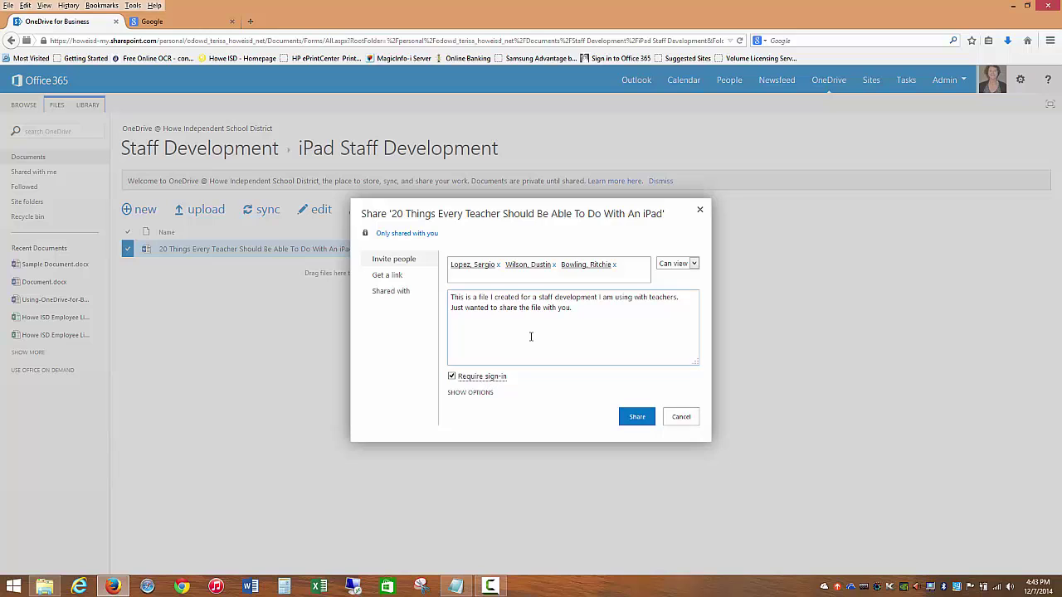
{"action": "left_click", "coordinate": [457, 392]}
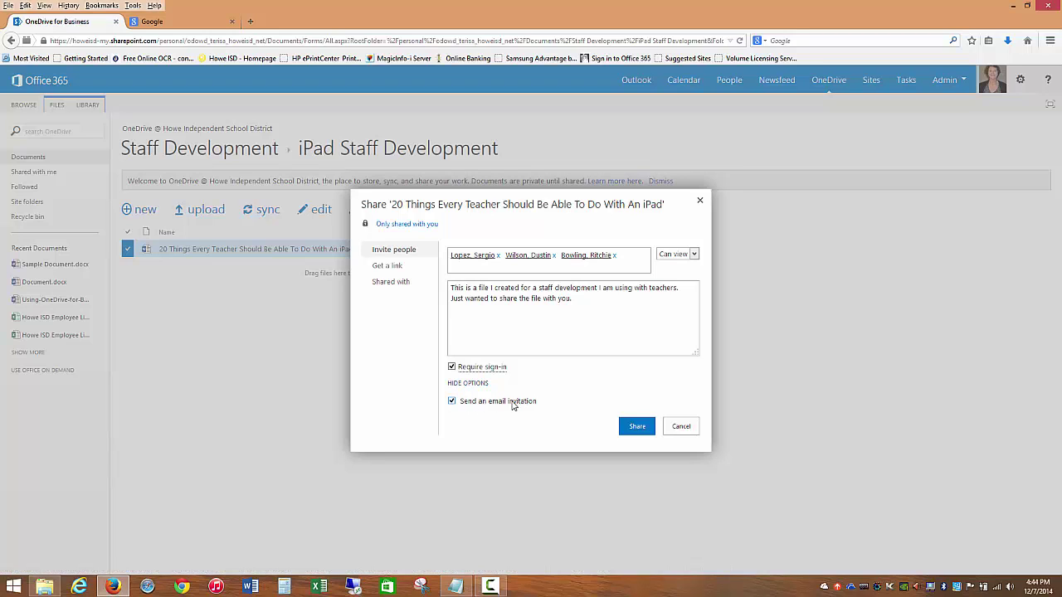
{"action": "left_click", "coordinate": [463, 384]}
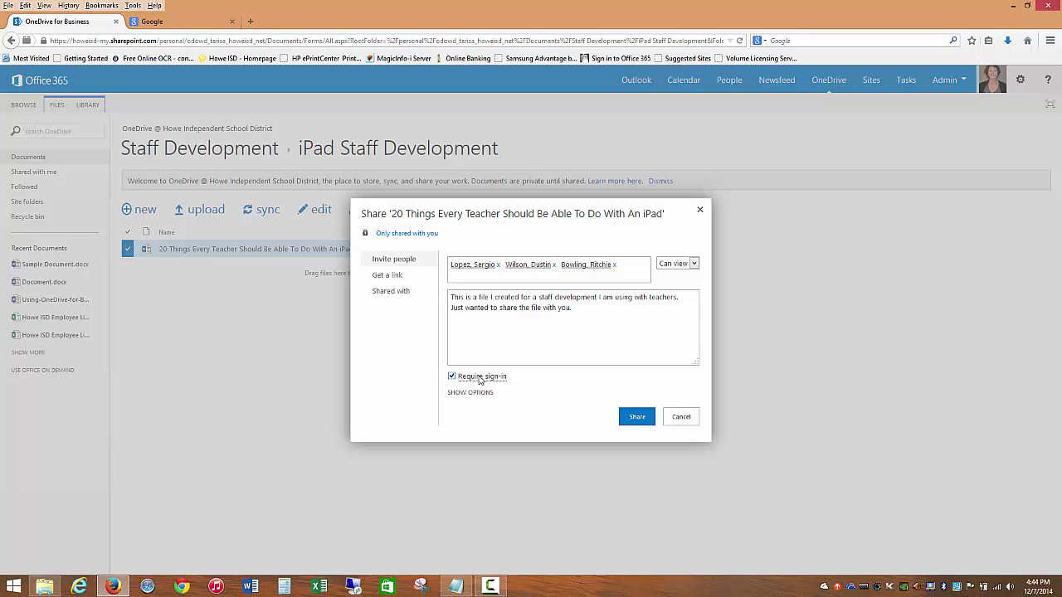
- Send the view-only invitation and dismiss the 'Sorry, that didn't work' error
{"action": "mouse_move", "coordinate": [481, 381]}
{"action": "left_click", "coordinate": [636, 419]}
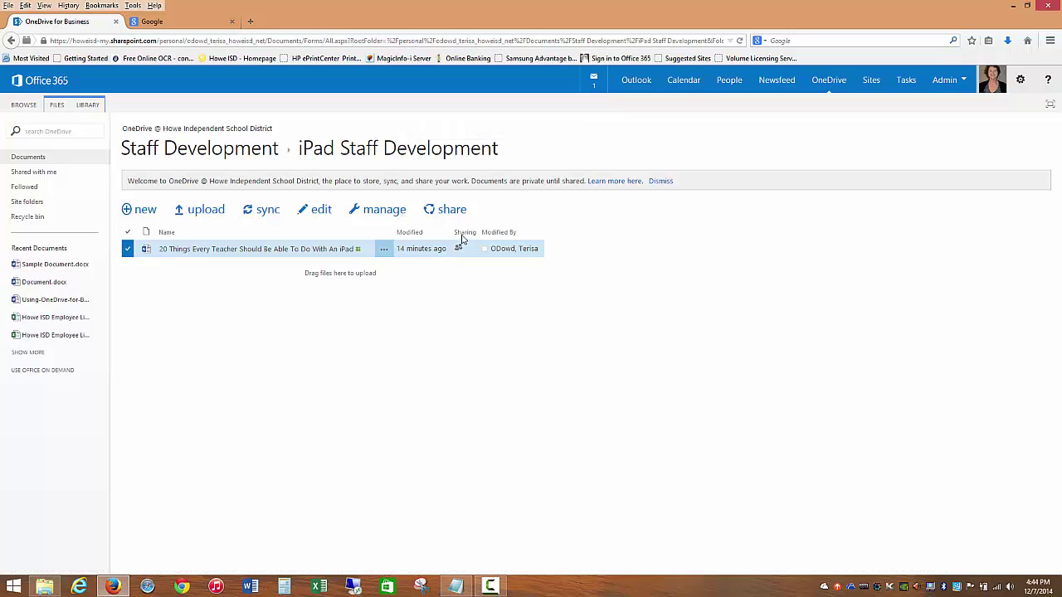
{"action": "left_click_drag", "start_coordinate": [461, 240], "coordinate": [459, 252]}
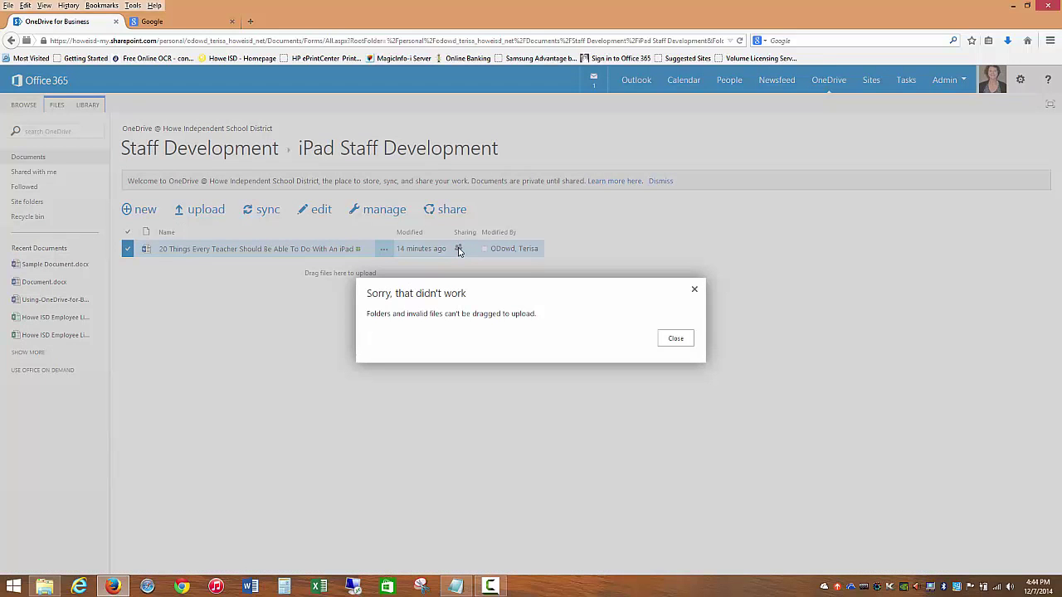
{"action": "left_click", "coordinate": [695, 291]}
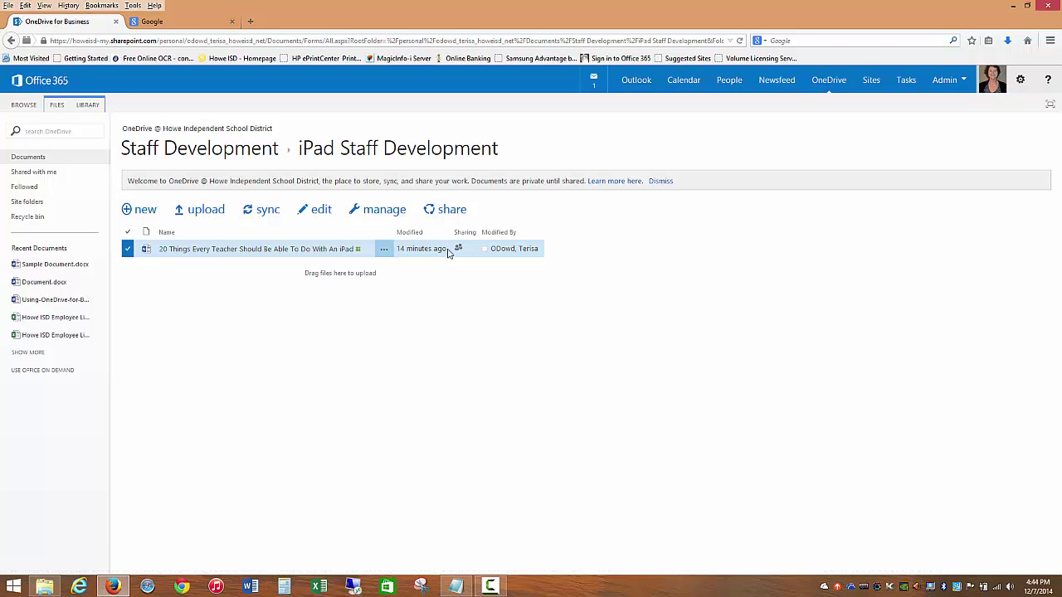
{"action": "left_click", "coordinate": [459, 251]}
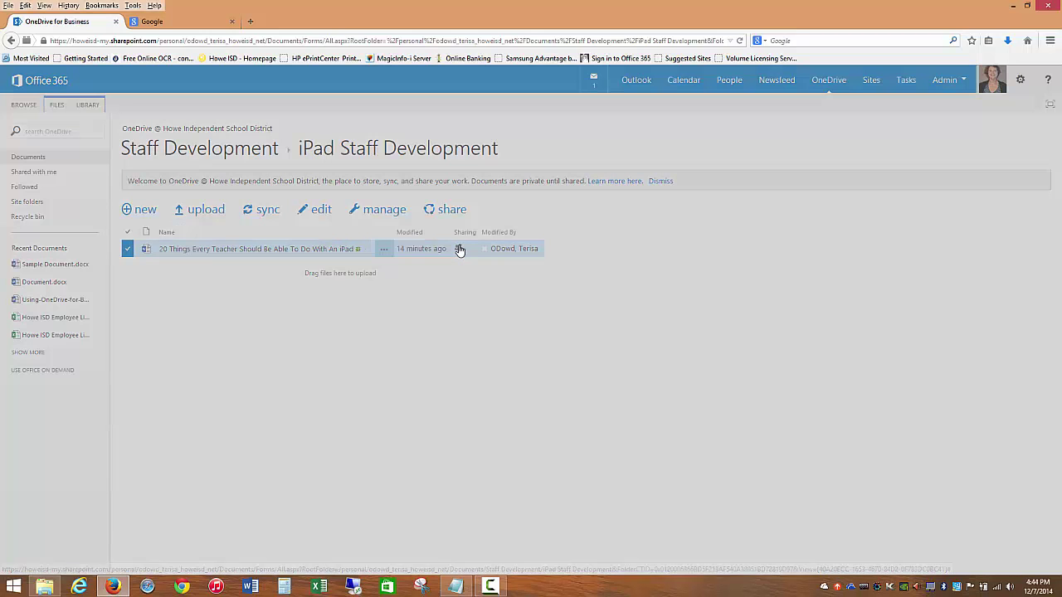
{"action": "mouse_move", "coordinate": [444, 250]}
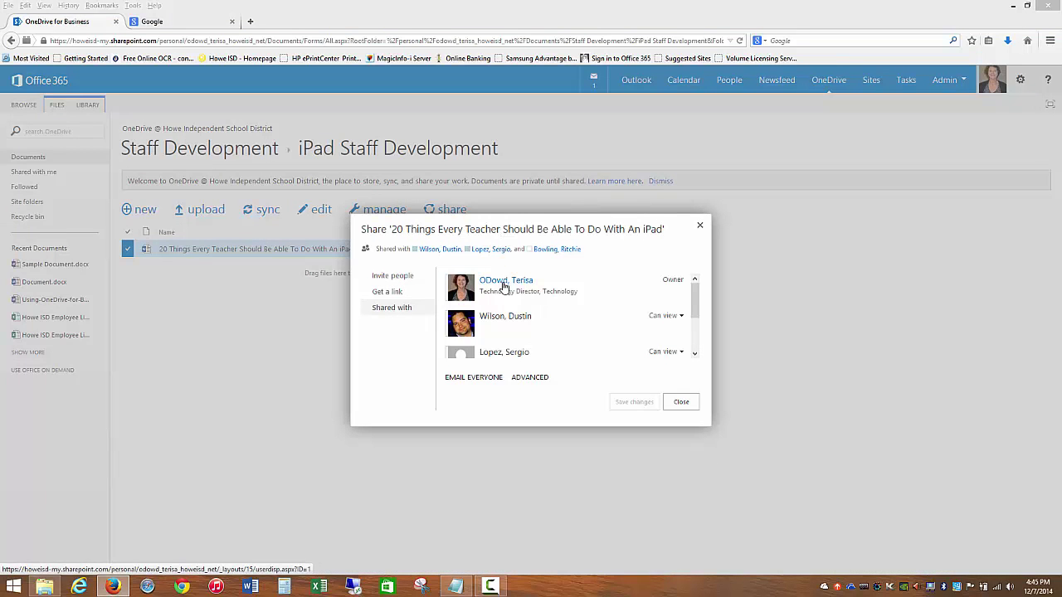
{"action": "mouse_move", "coordinate": [697, 299]}
{"action": "left_mouse_down"}
{"action": "mouse_move", "coordinate": [697, 333]}
{"action": "mouse_move", "coordinate": [697, 288]}
{"action": "left_mouse_up"}
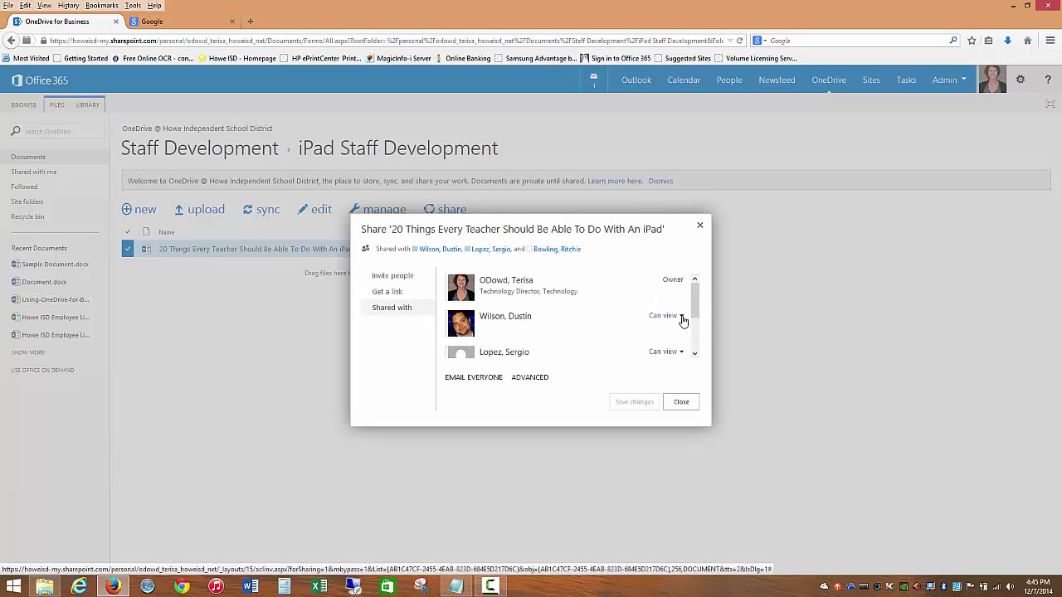
{"action": "left_click", "coordinate": [681, 317]}
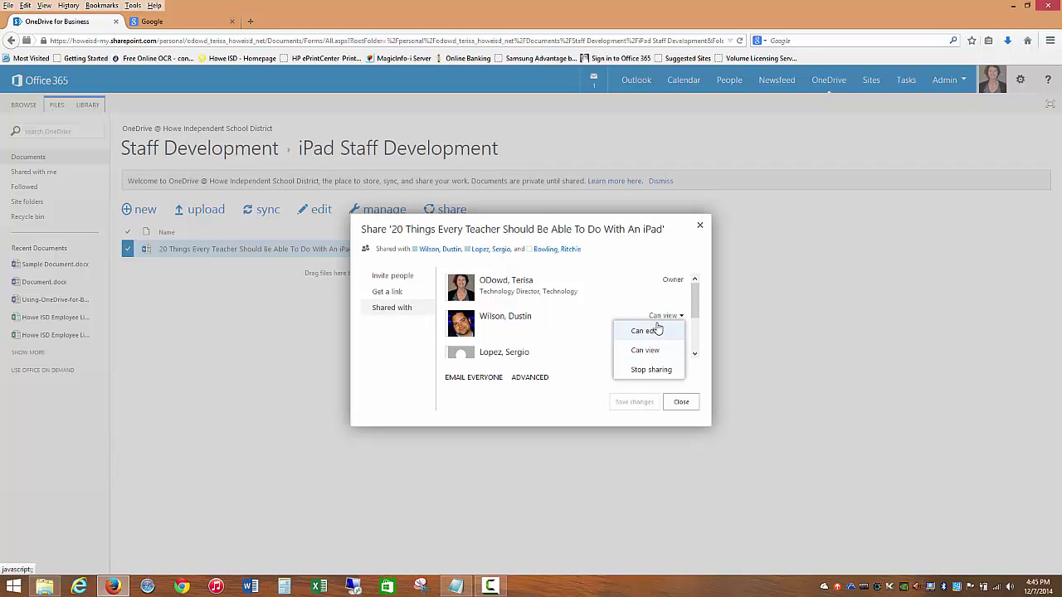
{"action": "left_click", "coordinate": [681, 402]}
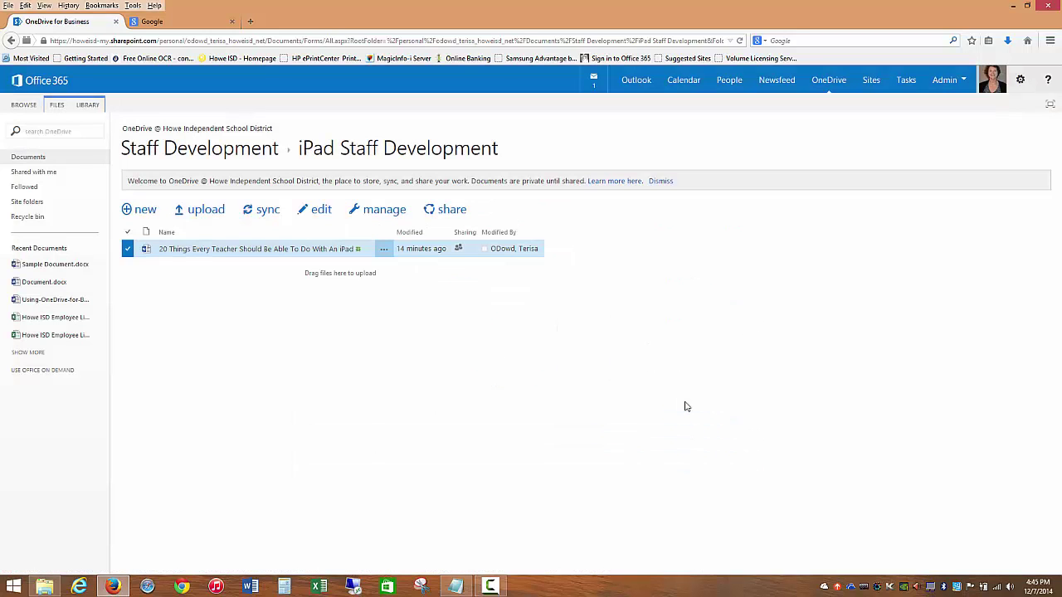